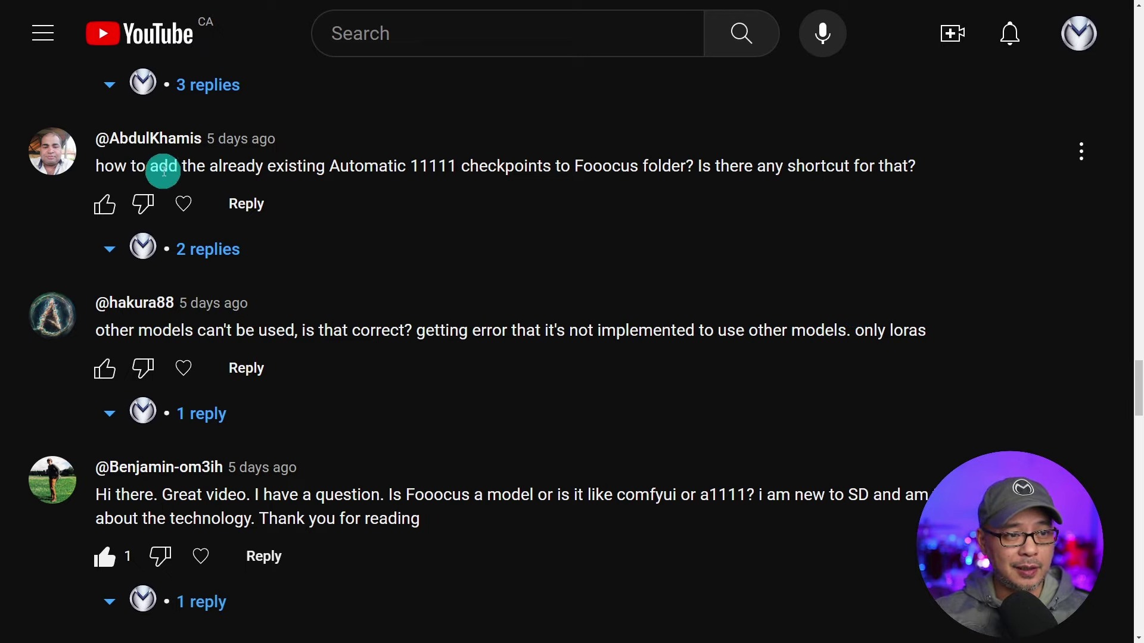
# Step: Highlight the YouTube comment asking how to reuse existing Automatic1111 checkpoints in Fooocus
pyautogui.moveTo(97, 167); pyautogui.dragTo(944, 219)
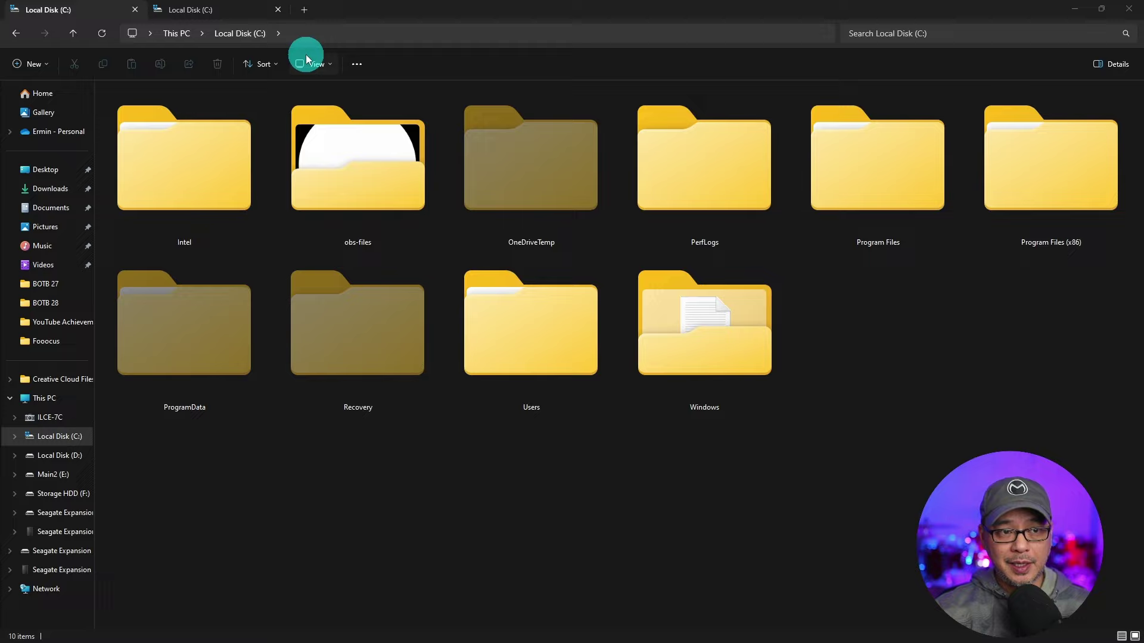
# Step: Open config.txt in Notepad from Users > user folder > pinokio > api > fooocus-original > Fooocus
pyautogui.doubleClick(544, 324)
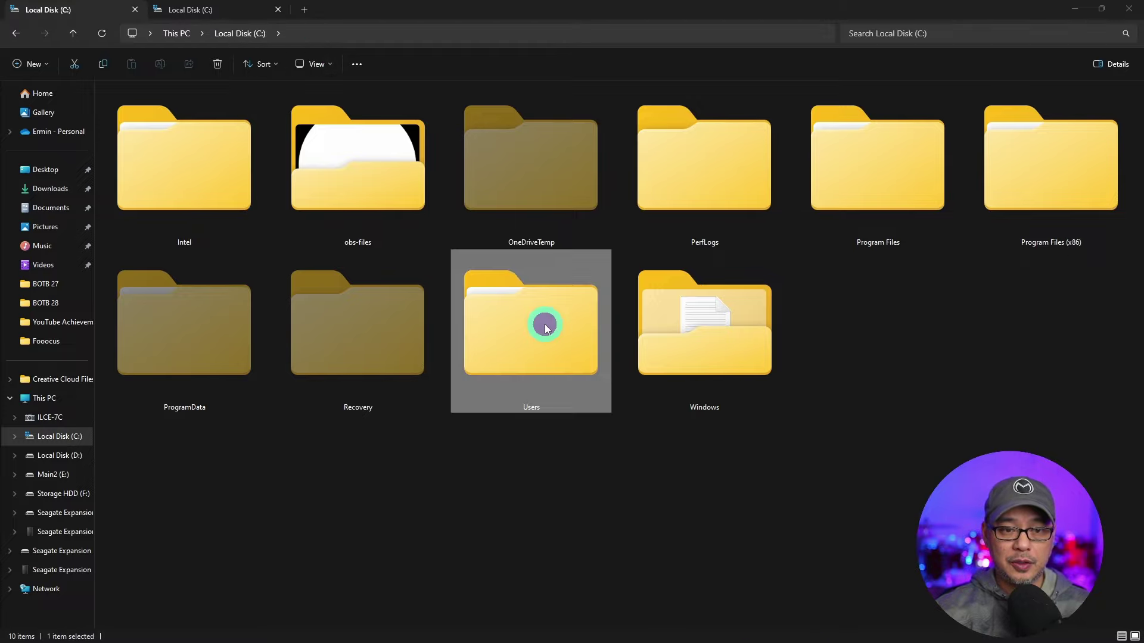
pyautogui.doubleClick(359, 191)
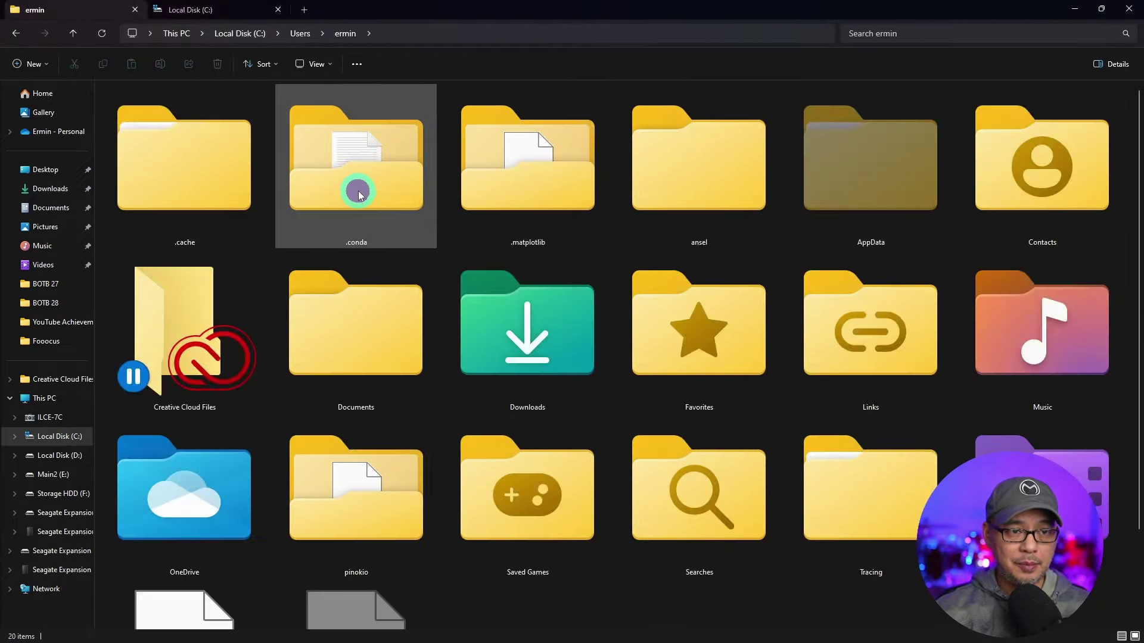
pyautogui.doubleClick(358, 191)
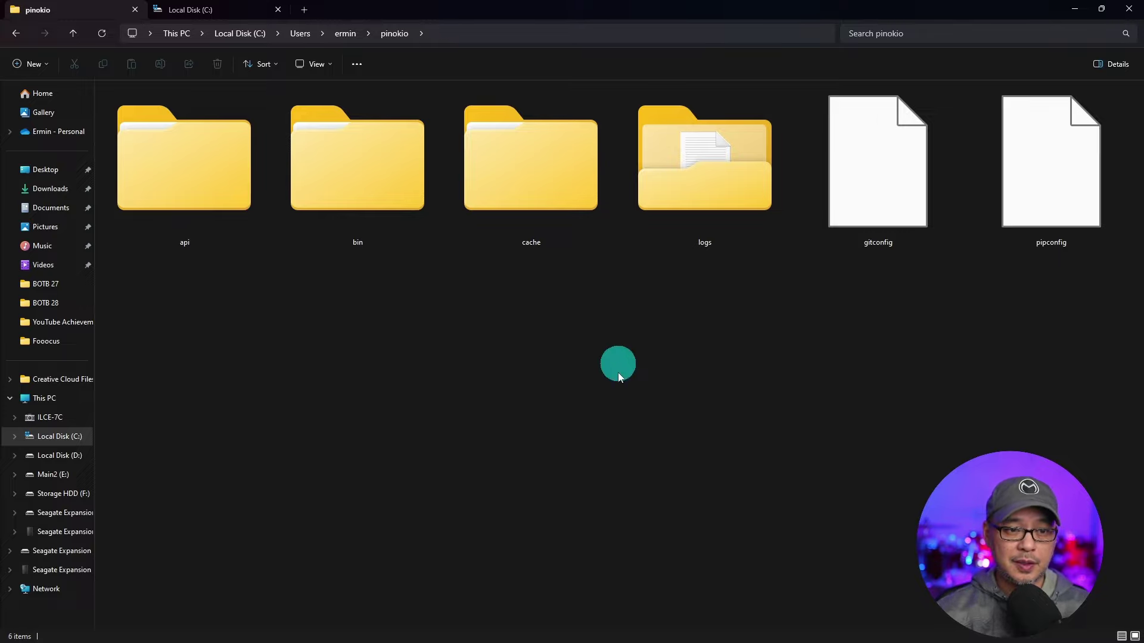
pyautogui.doubleClick(151, 163)
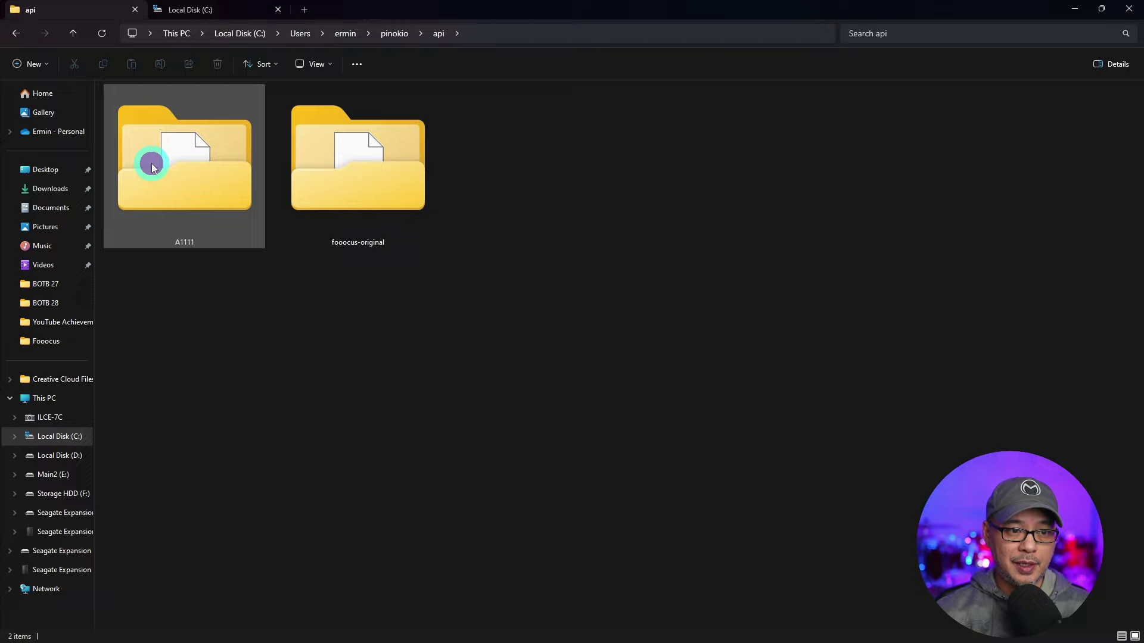
pyautogui.doubleClick(393, 174)
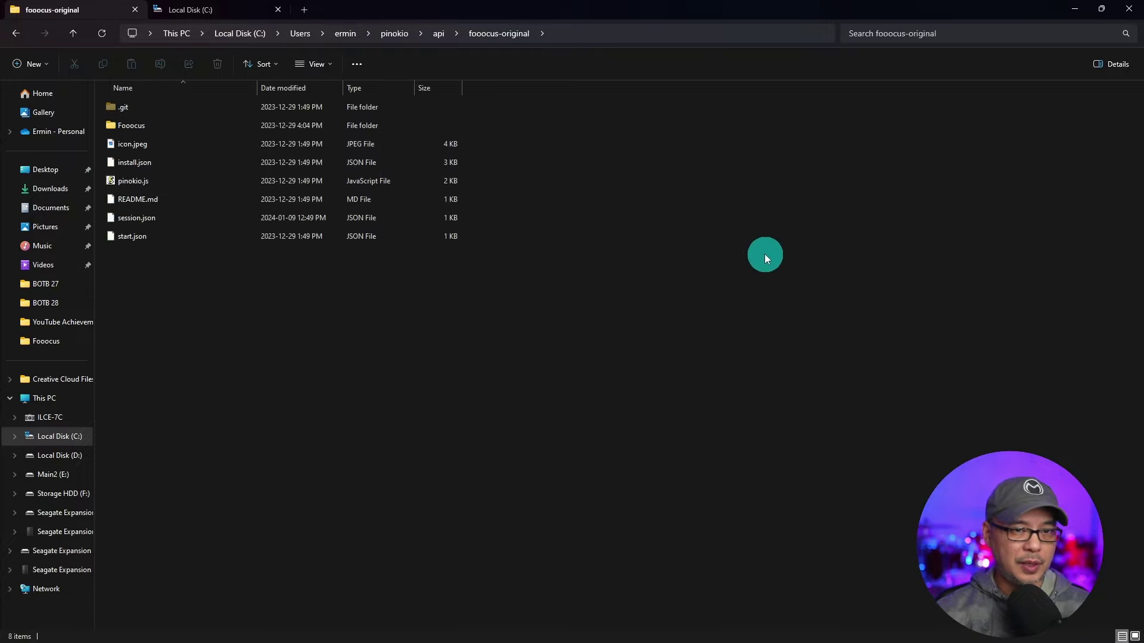
pyautogui.doubleClick(188, 125)
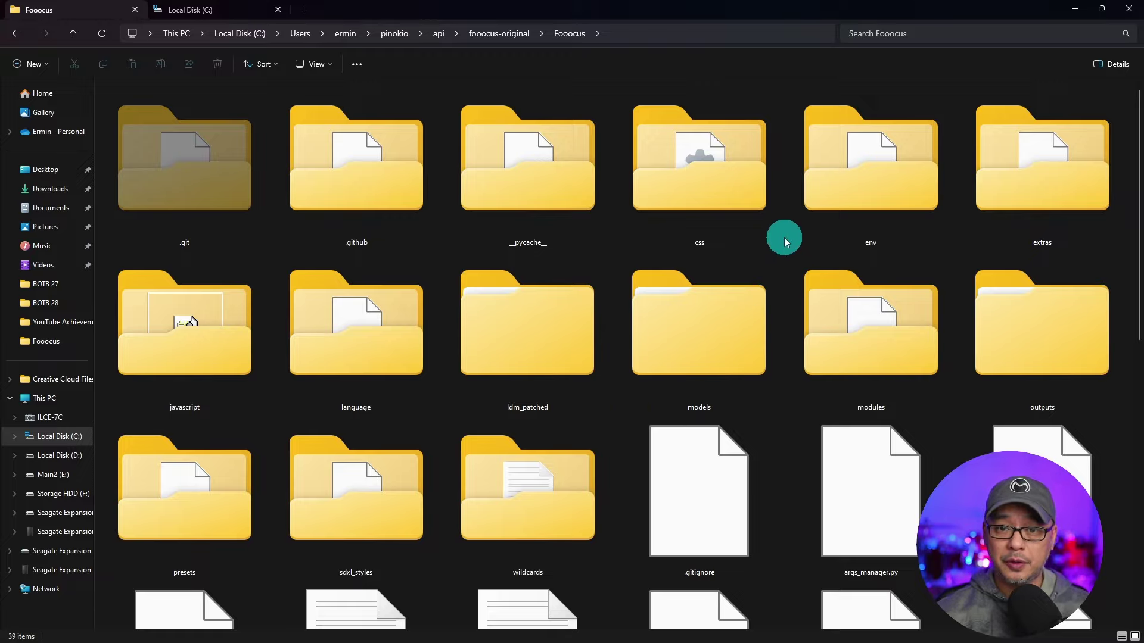
pyautogui.scroll(-3, 784, 237)
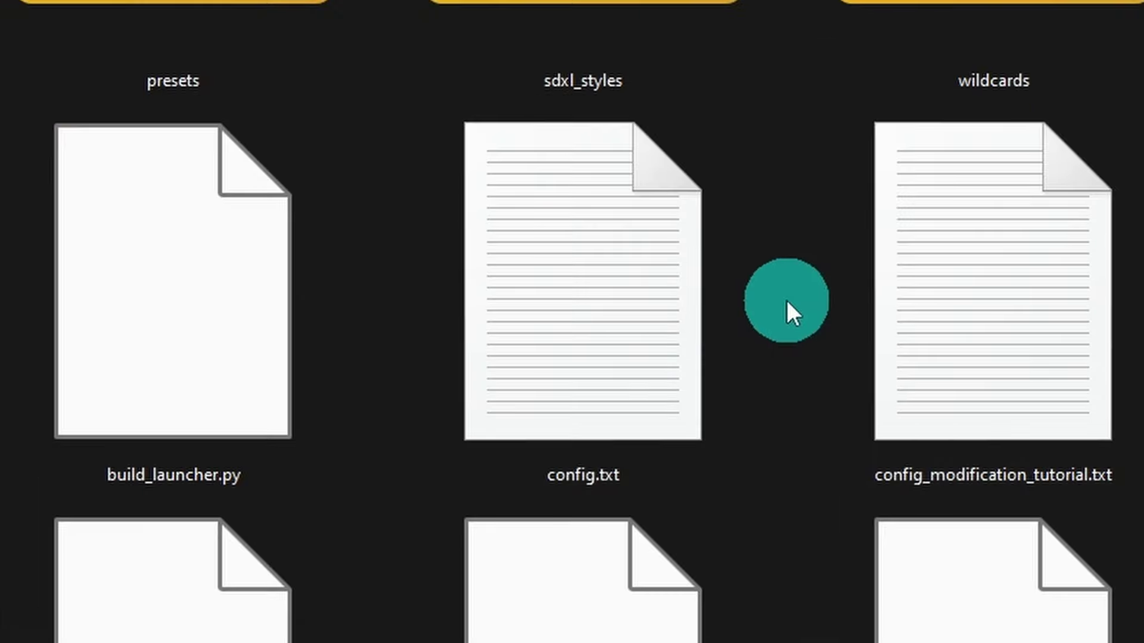
pyautogui.doubleClick(608, 287)
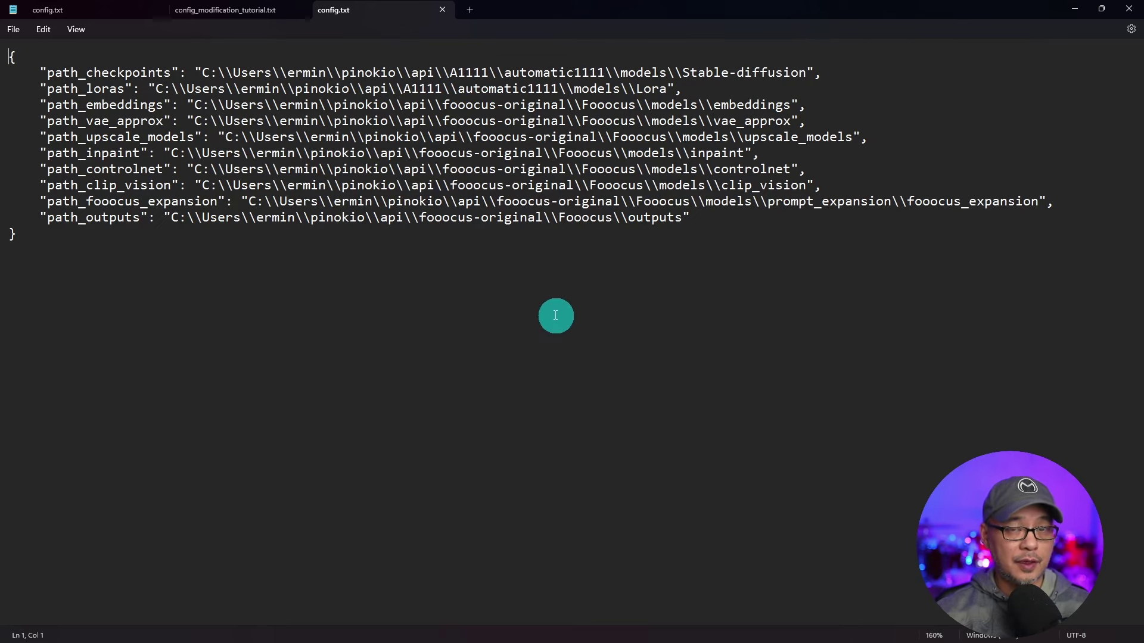
# Step: Inspect the path_checkpoints and path_loras keys and the A1111 models\Stable-diffusion path in config.txt
pyautogui.doubleClick(92, 74)
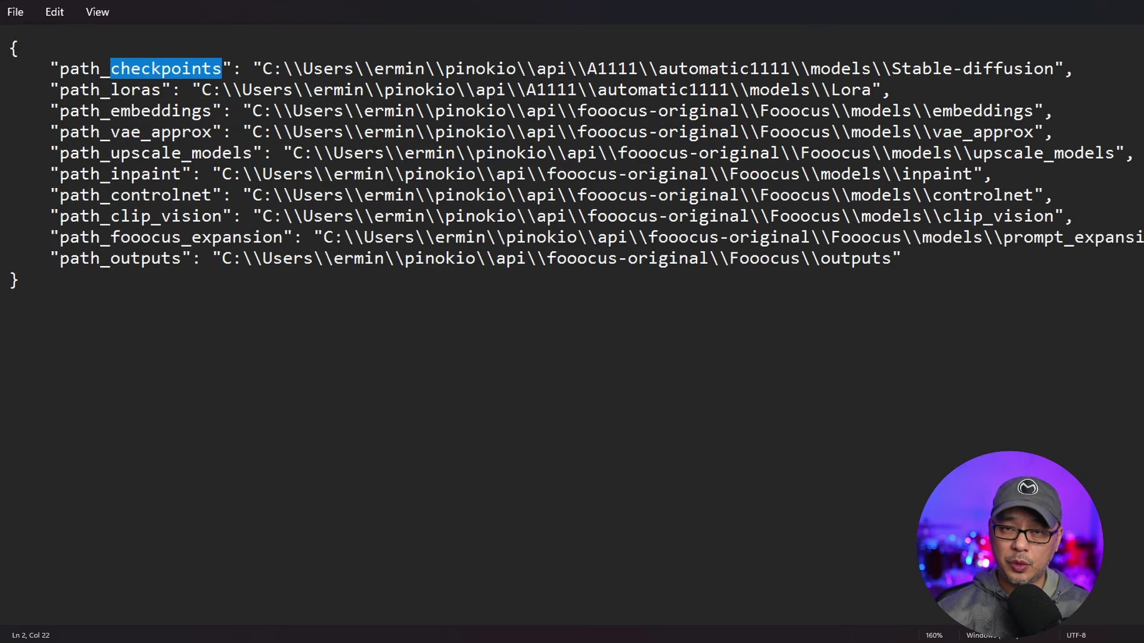
pyautogui.doubleClick(150, 90)
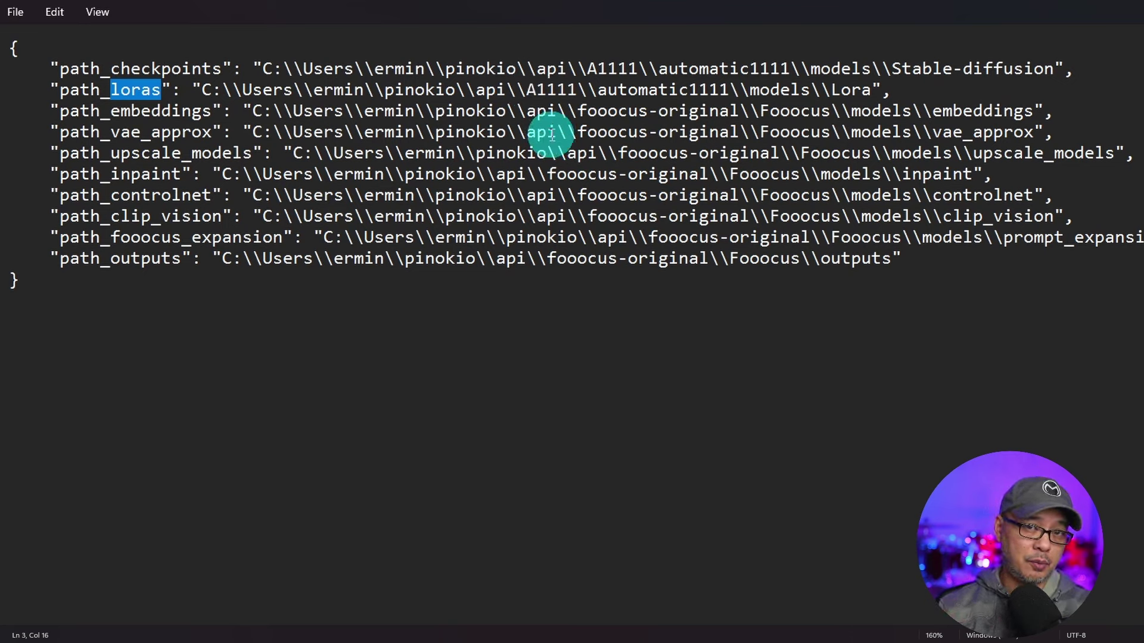
pyautogui.doubleClick(327, 68)
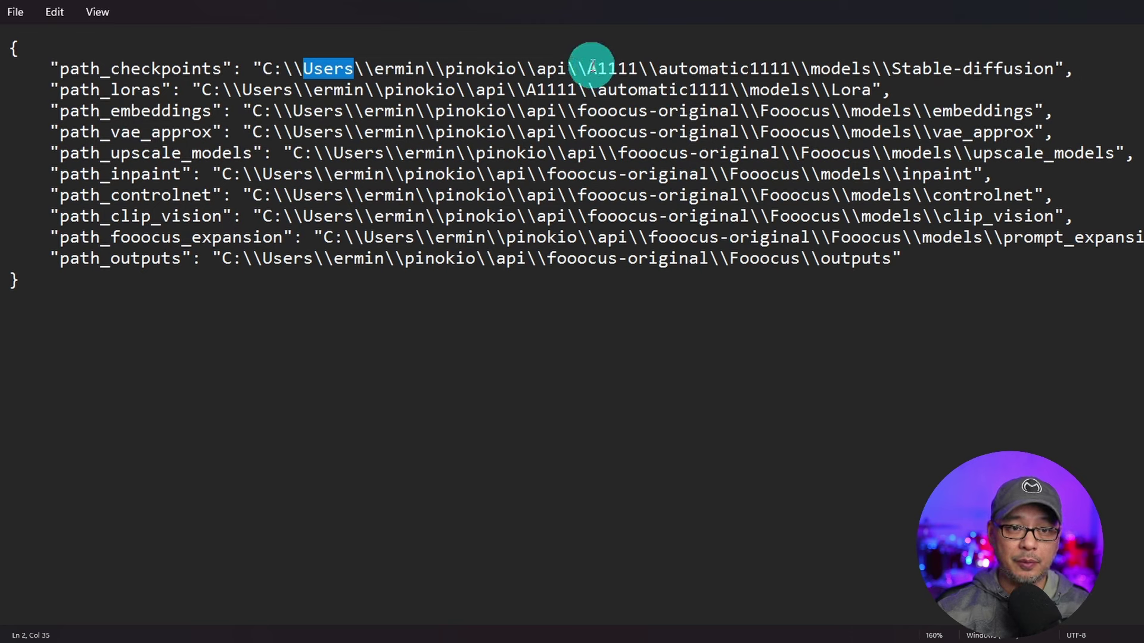
pyautogui.moveTo(588, 66); pyautogui.dragTo(1061, 74)
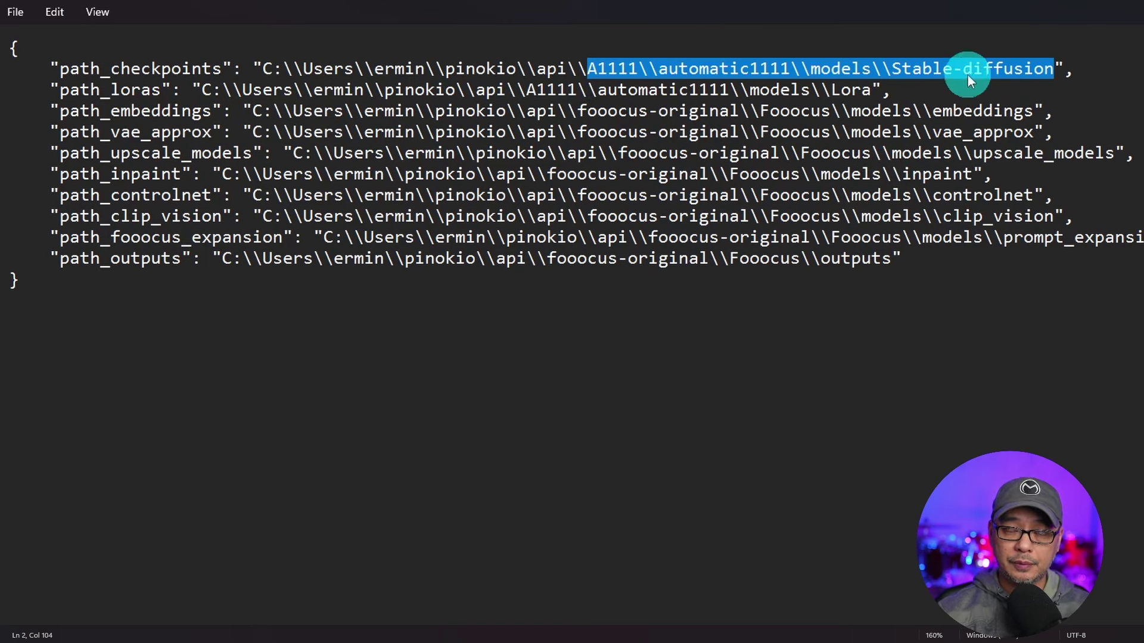
pyautogui.click(704, 405)
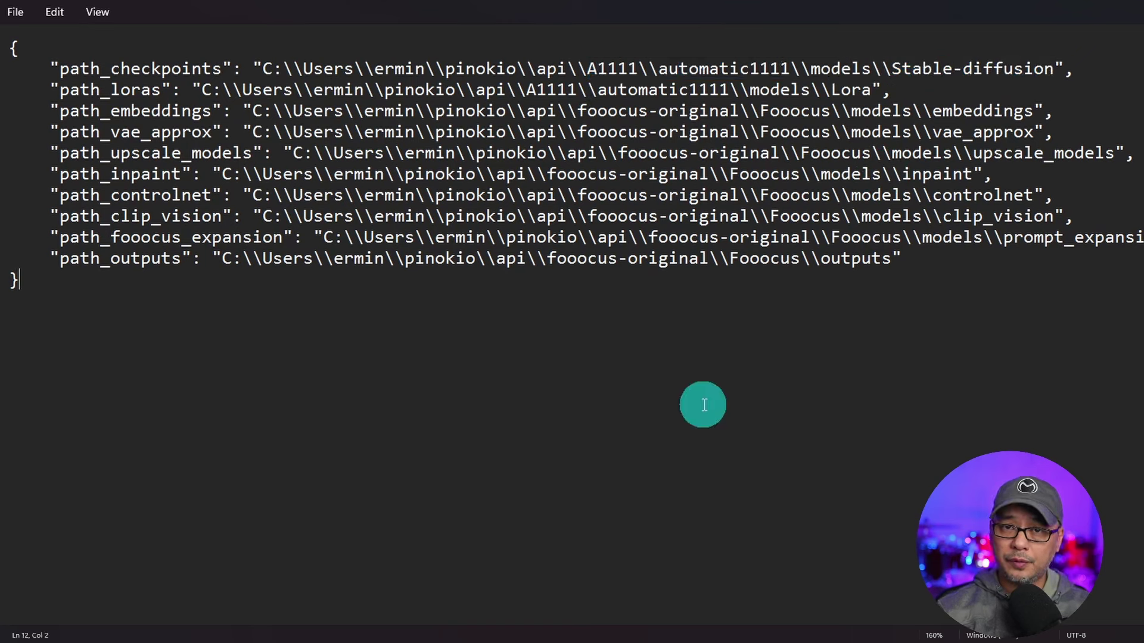
pyautogui.click(302, 69)
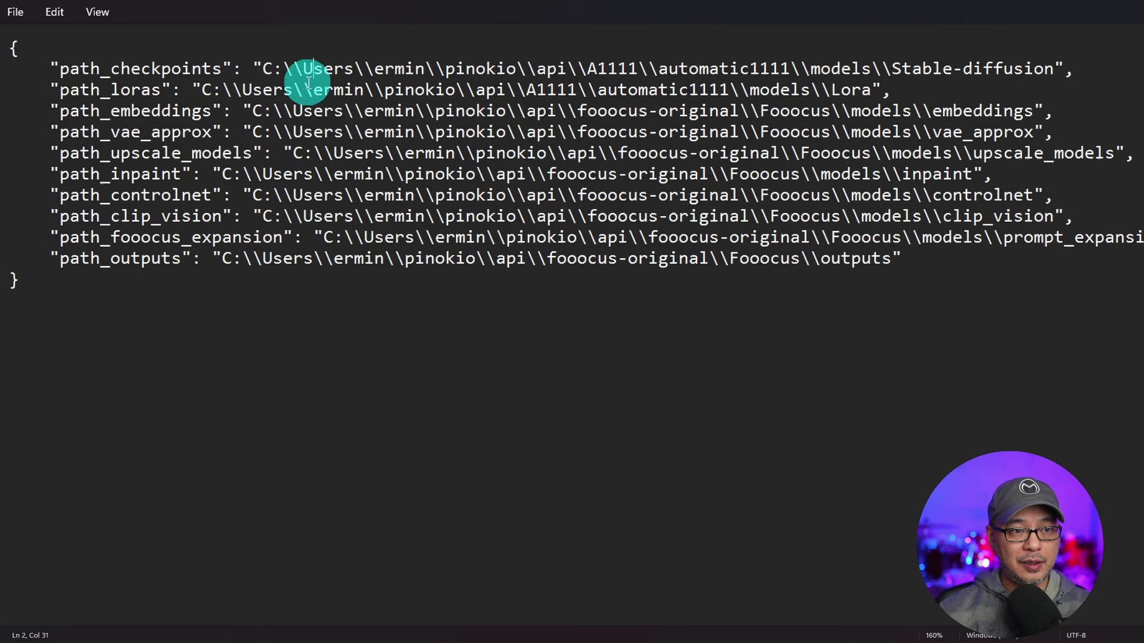
pyautogui.moveTo(302, 69); pyautogui.dragTo(312, 69)
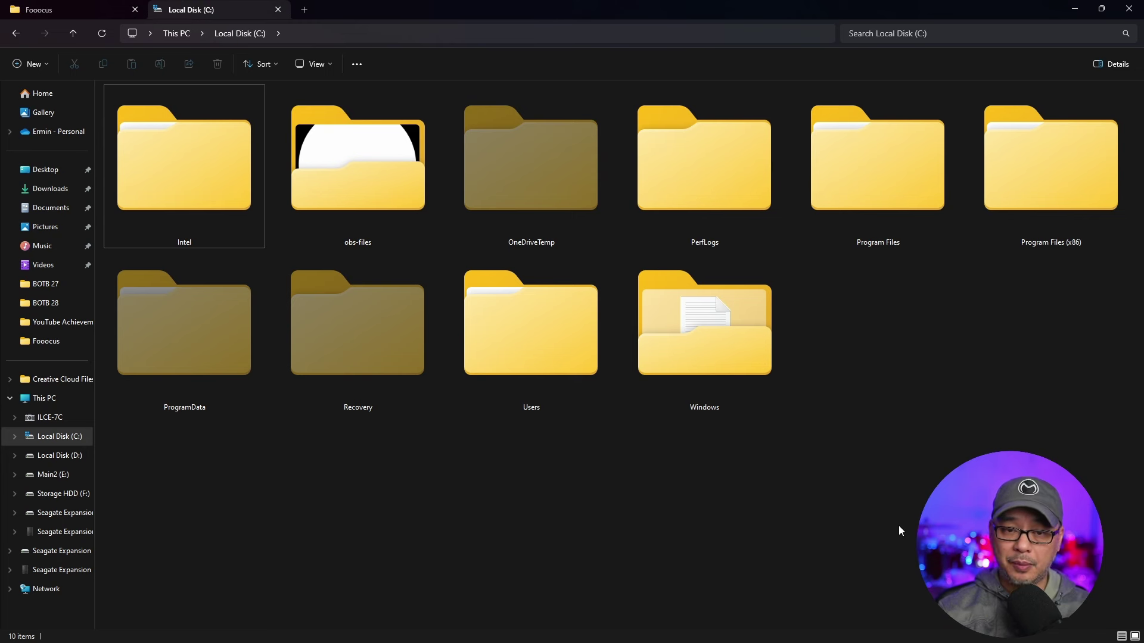
# Step: Navigate to pinokio > api > A1111 > automatic1111 > models > Stable-diffusion in File Explorer
pyautogui.doubleClick(510, 348)
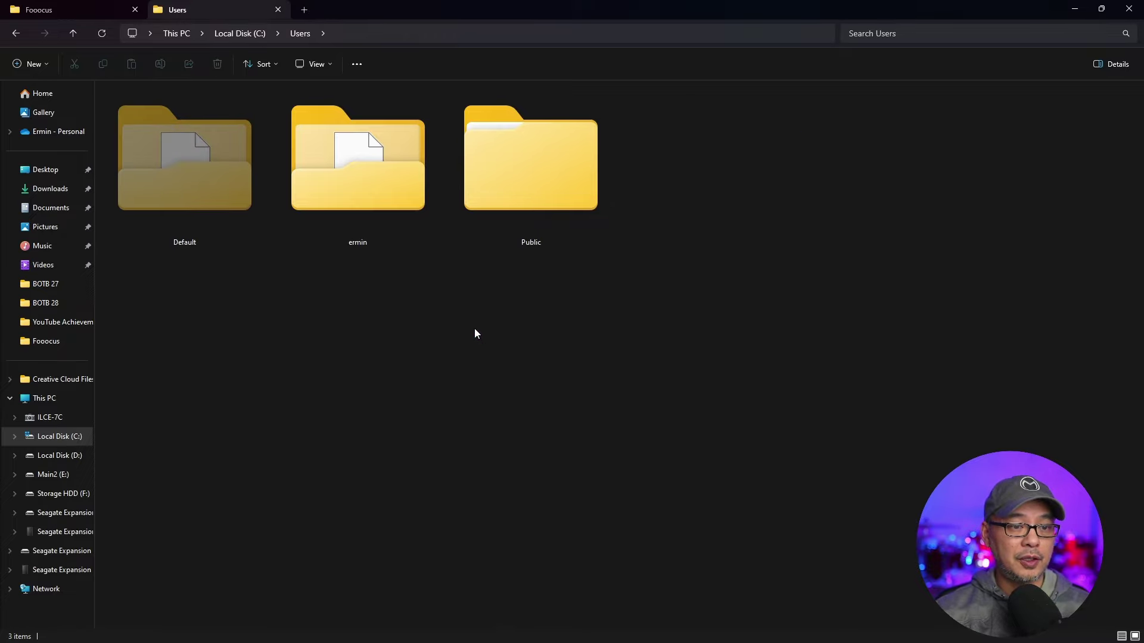
pyautogui.doubleClick(360, 183)
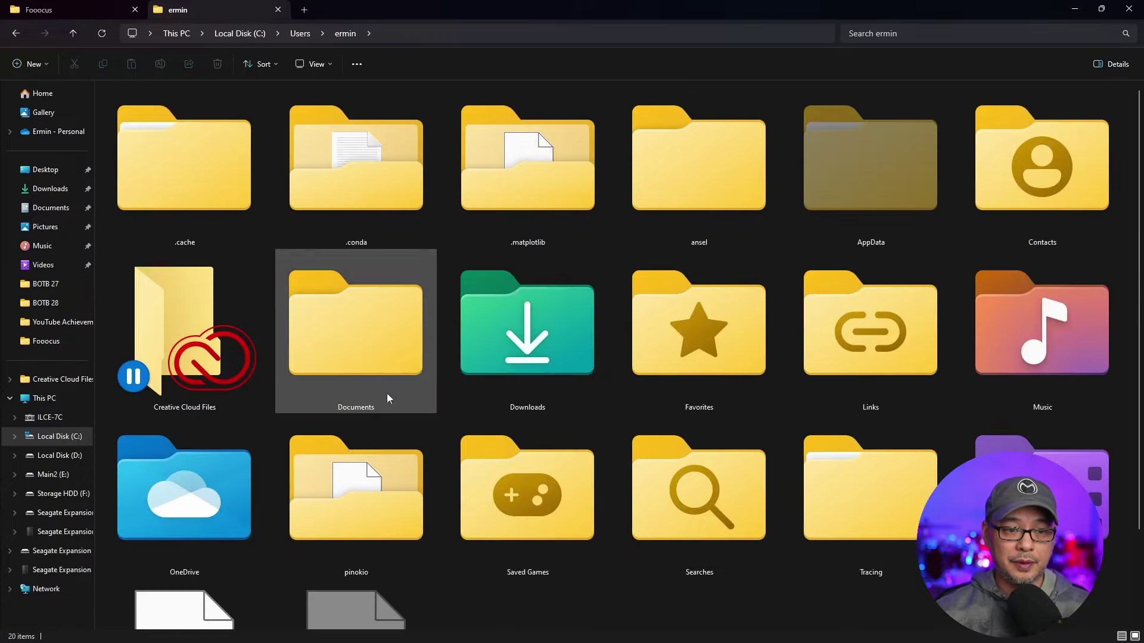
pyautogui.doubleClick(352, 523)
pyautogui.doubleClick(159, 174)
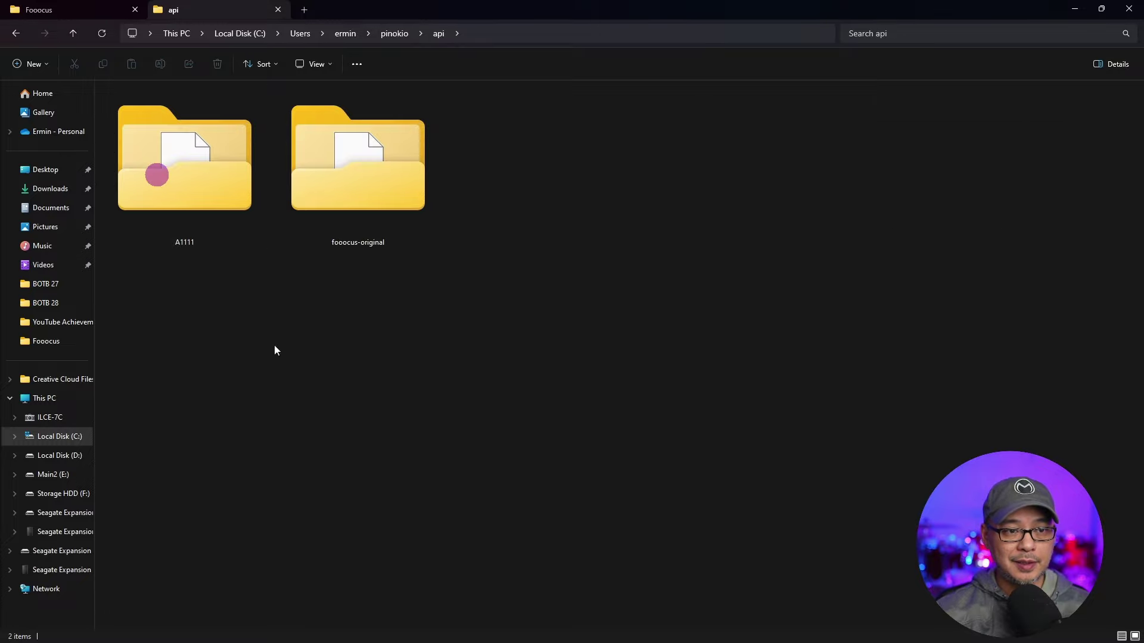
pyautogui.click(183, 171)
pyautogui.doubleClick(358, 157)
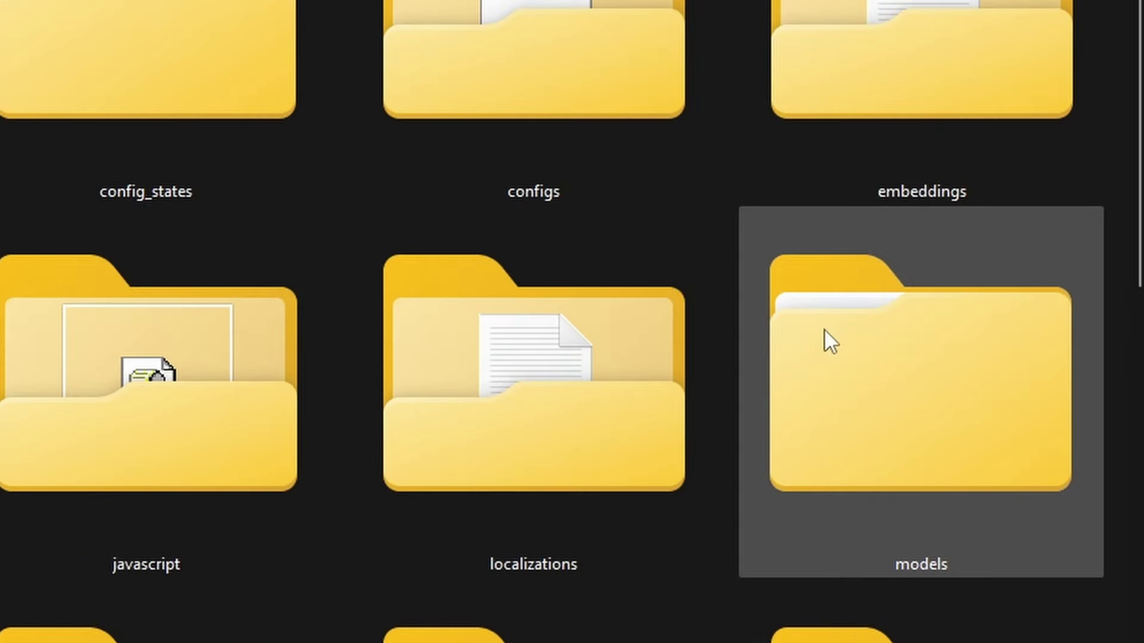
pyautogui.doubleClick(997, 307)
pyautogui.doubleClick(211, 370)
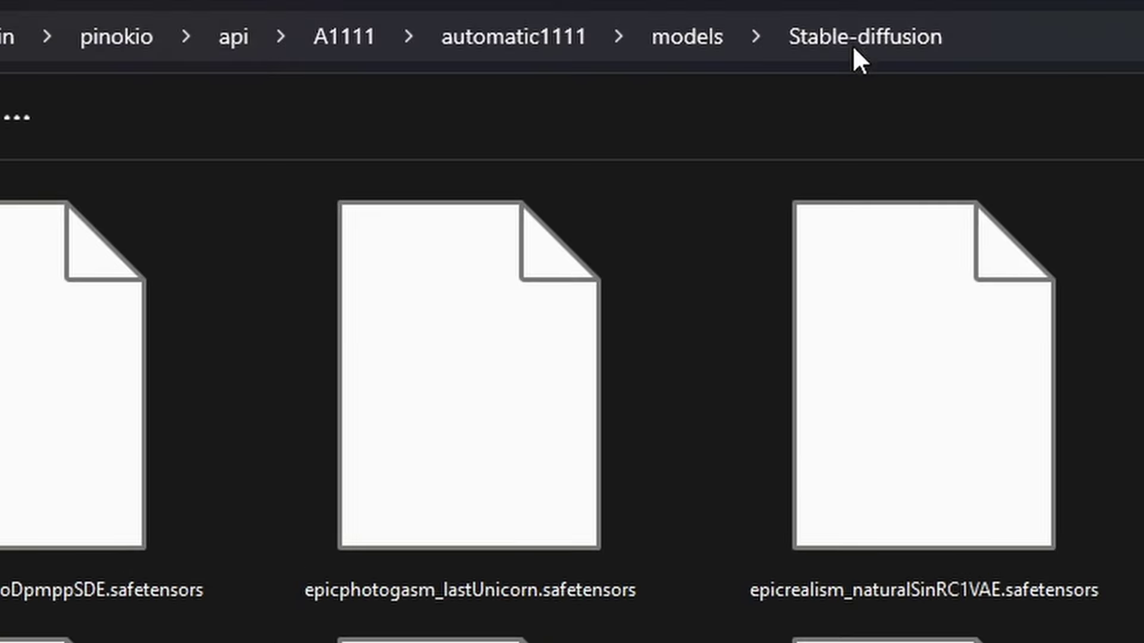
# Step: Copy the Stable-diffusion folder address as text and paste it into config.txt
pyautogui.rightClick(855, 45)
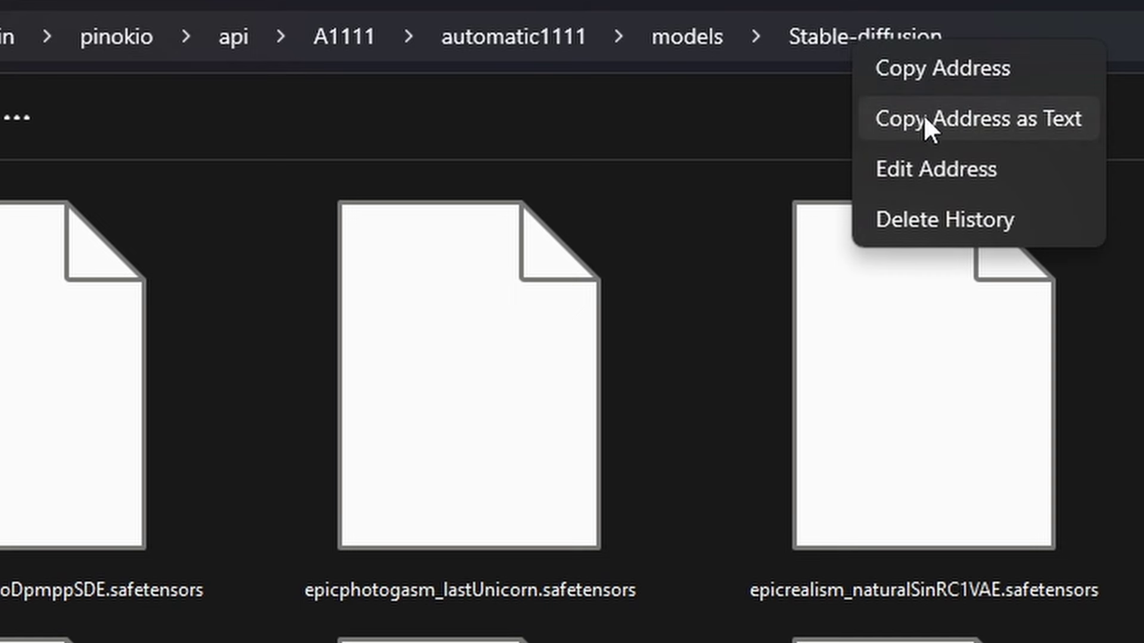
pyautogui.click(927, 125)
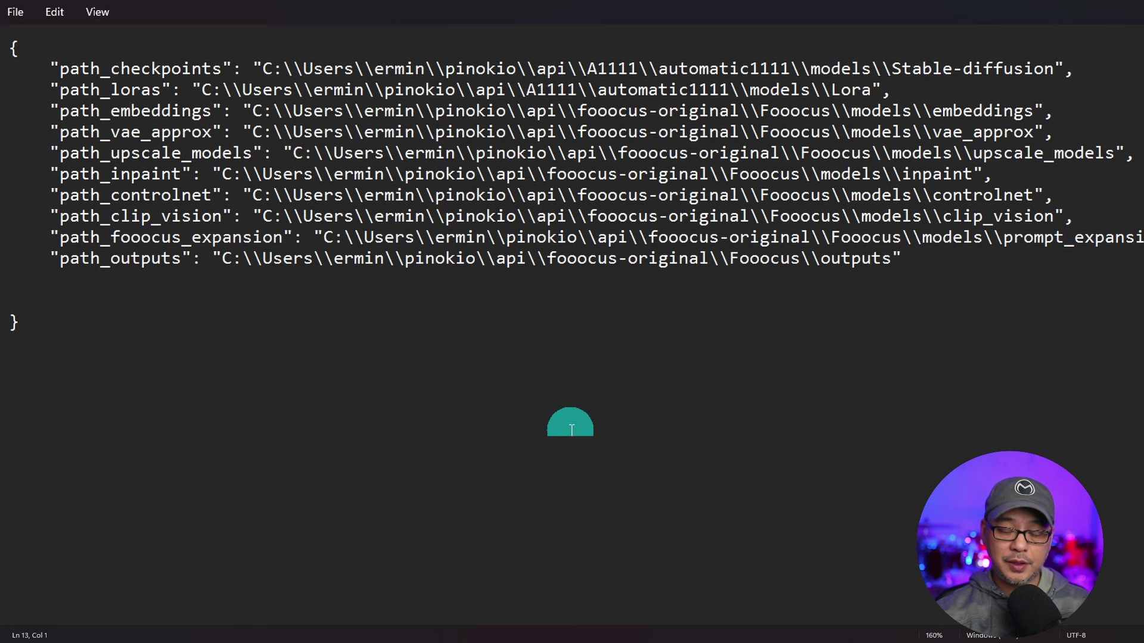
pyautogui.hotkey('ctrl', 'v')
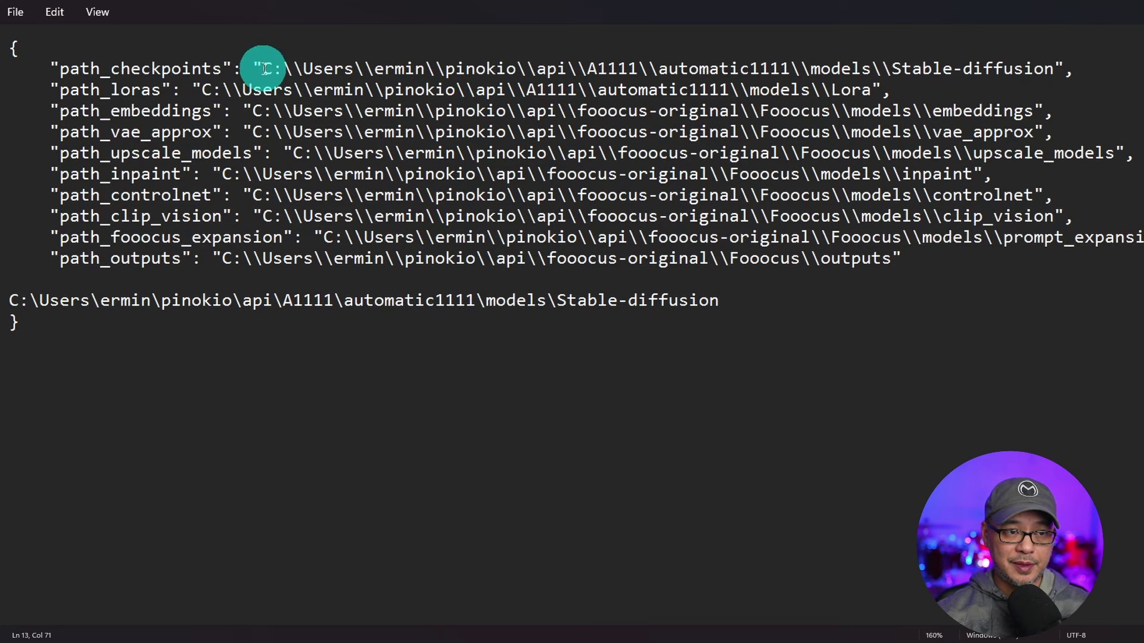
# Step: Compare the pasted path with path_checkpoints, try doubling its backslashes, then undo the extra line
pyautogui.moveTo(264, 68); pyautogui.dragTo(1024, 75)
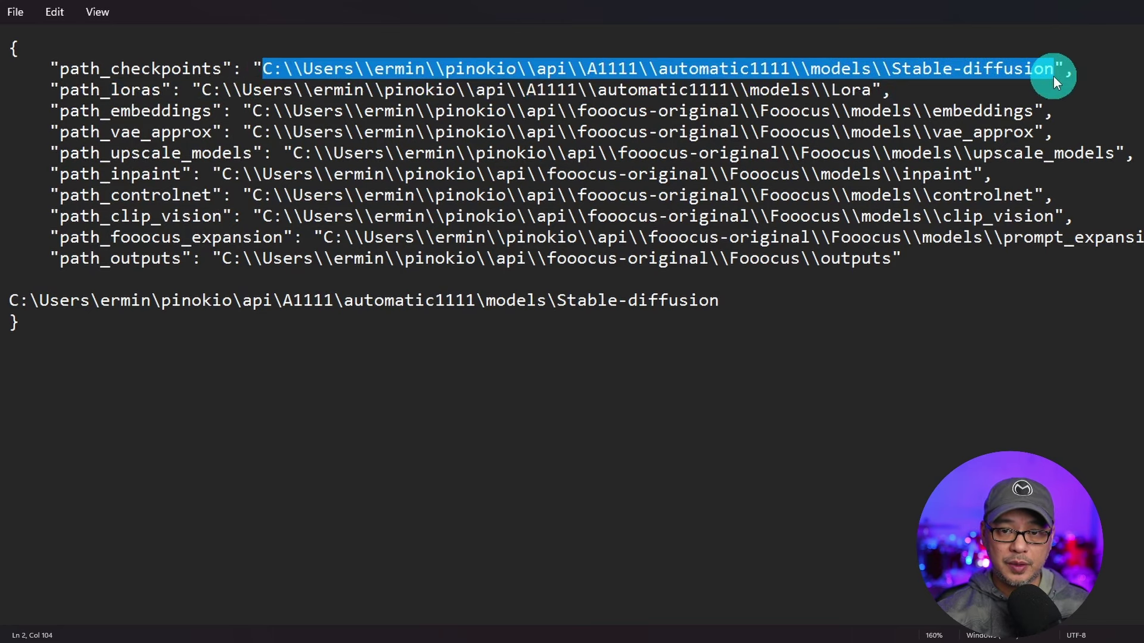
pyautogui.click(1015, 338)
pyautogui.click(45, 303)
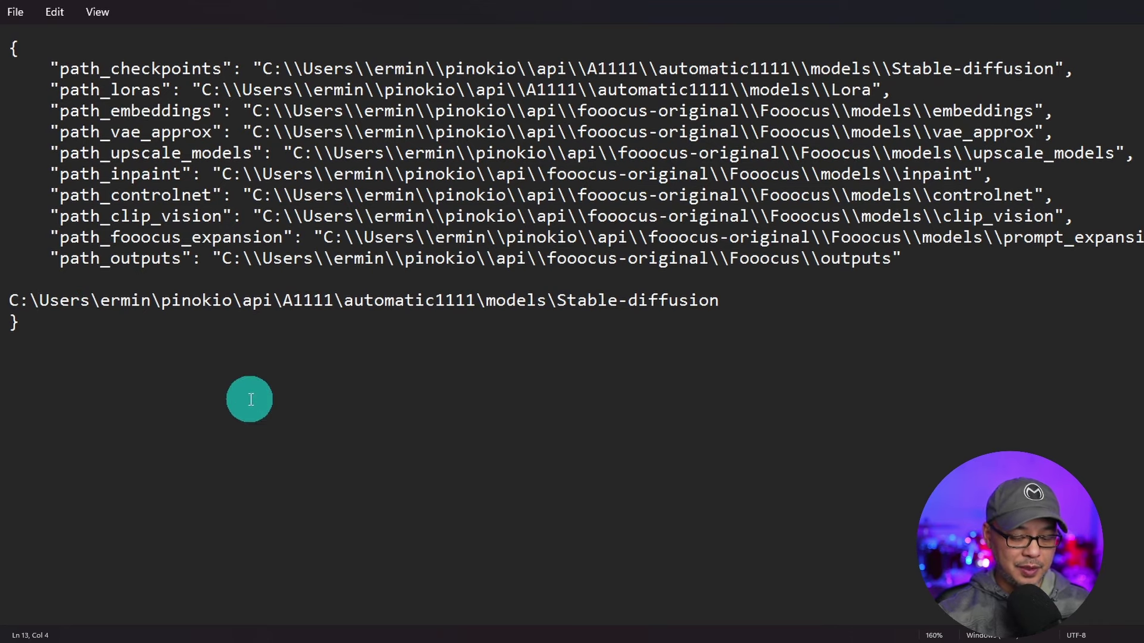
pyautogui.write('\\')
pyautogui.press('Right')
pyautogui.press('Right')
pyautogui.press('Right')
pyautogui.press('Right')
pyautogui.press('Right')
pyautogui.press('Right')
pyautogui.write('\\')
pyautogui.press('Right')
pyautogui.press('Right')
pyautogui.press('Right')
pyautogui.press('Right')
pyautogui.press('Right')
pyautogui.press('Right')
pyautogui.write('\\')
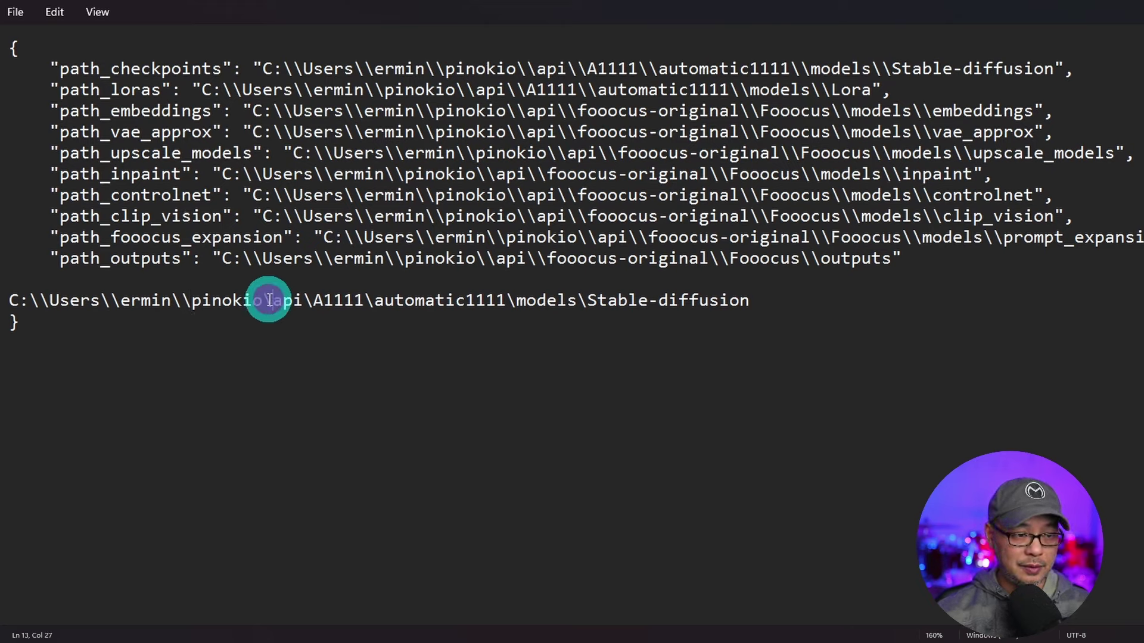
pyautogui.hotkey('ctrl', 'z')
pyautogui.hotkey('ctrl', 'z')
pyautogui.hotkey('ctrl', 'z')
pyautogui.hotkey('ctrl', 'z')
# Step: Save config.txt with path_checkpoints still pointing to the A1111 Stable-diffusion folder
pyautogui.click(1068, 67)
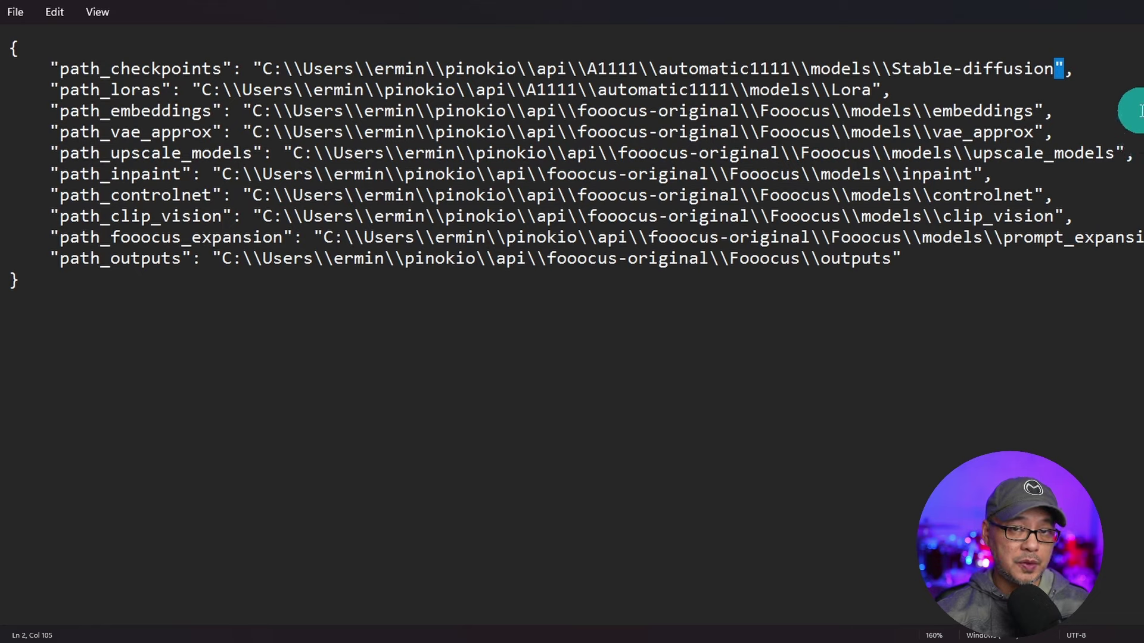
pyautogui.click(1078, 74)
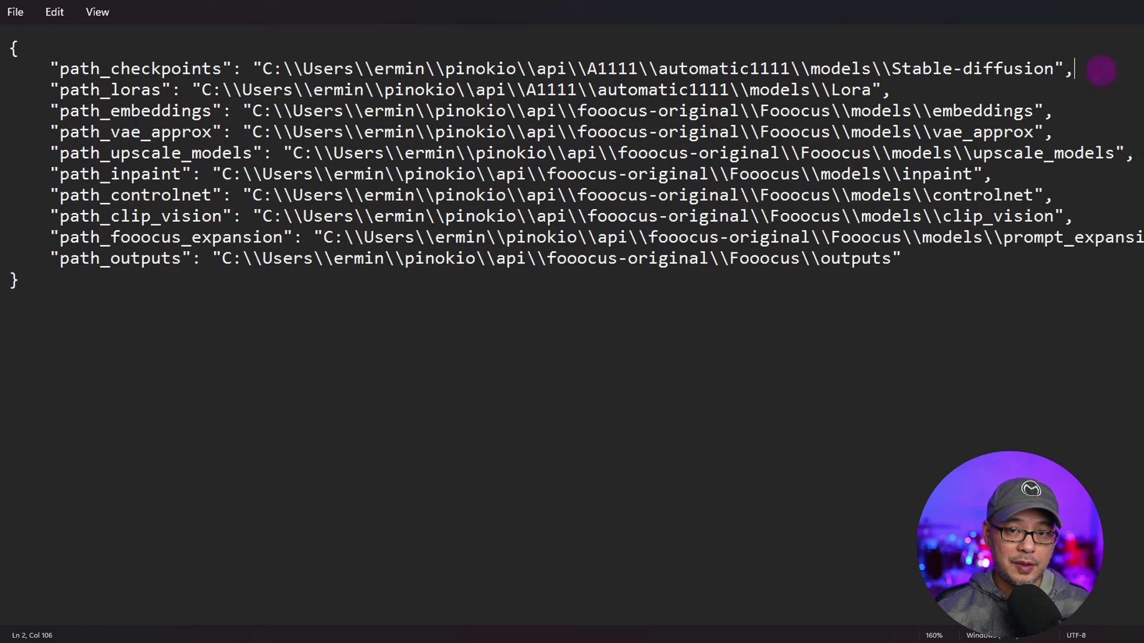
pyautogui.click(41, 287)
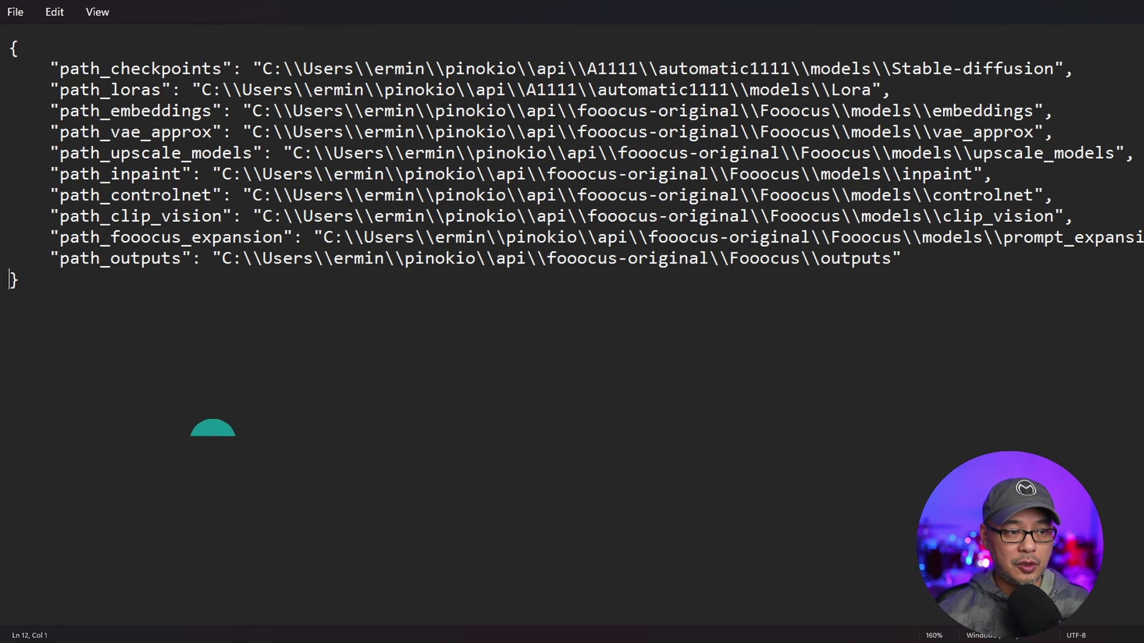
pyautogui.click(15, 12)
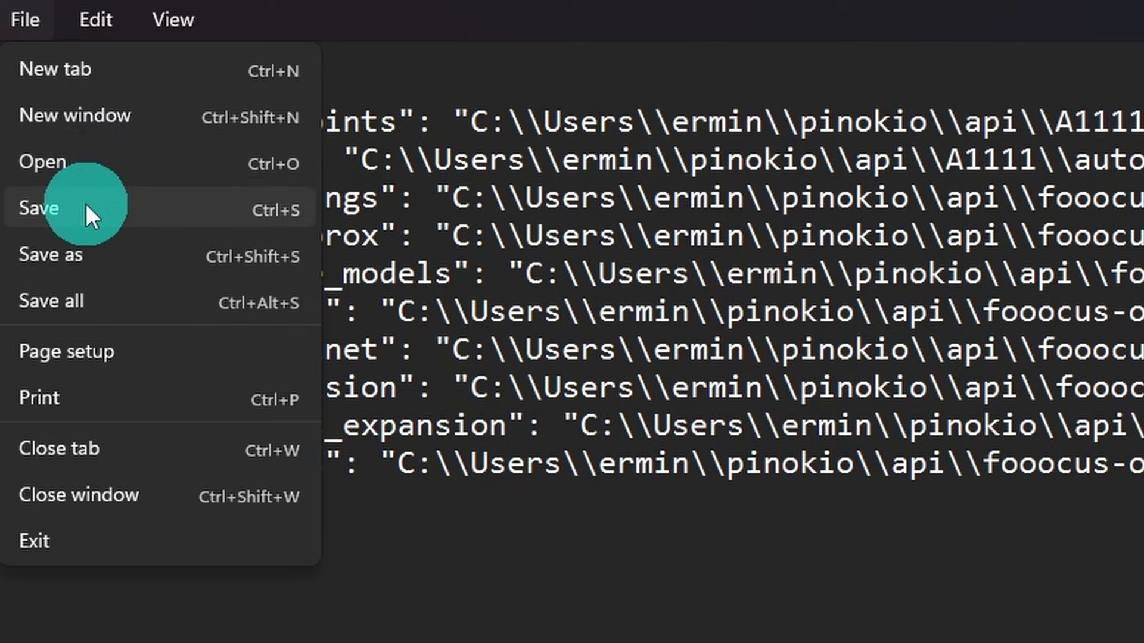
pyautogui.click(1069, 603)
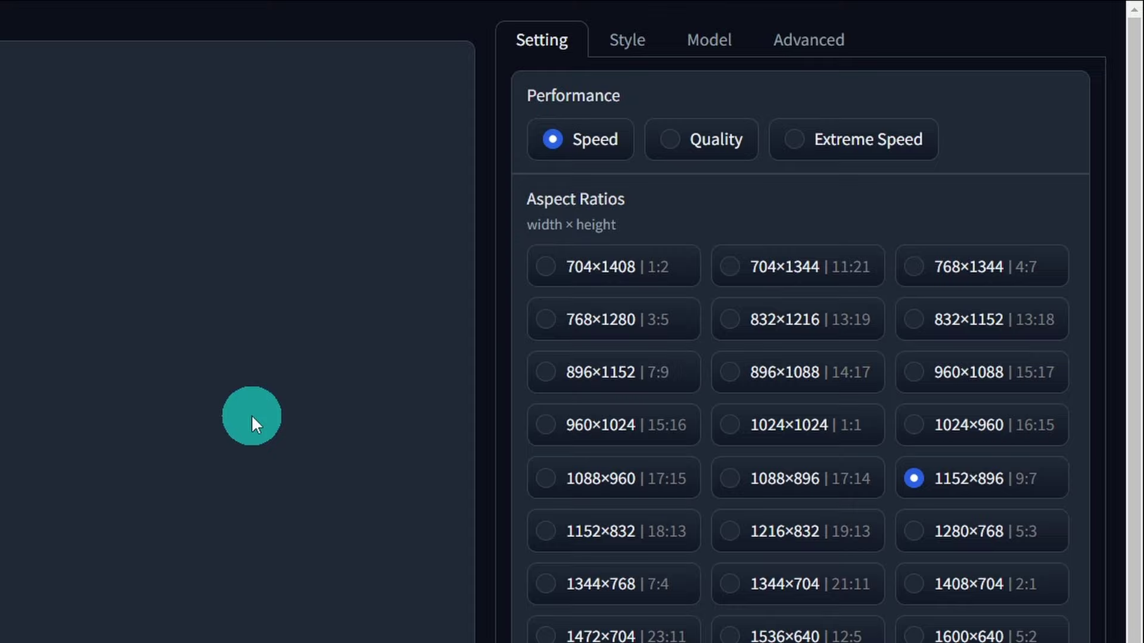
# Step: Open the Model settings and check the Base Model list shows the Automatic1111 checkpoints
pyautogui.click(691, 55)
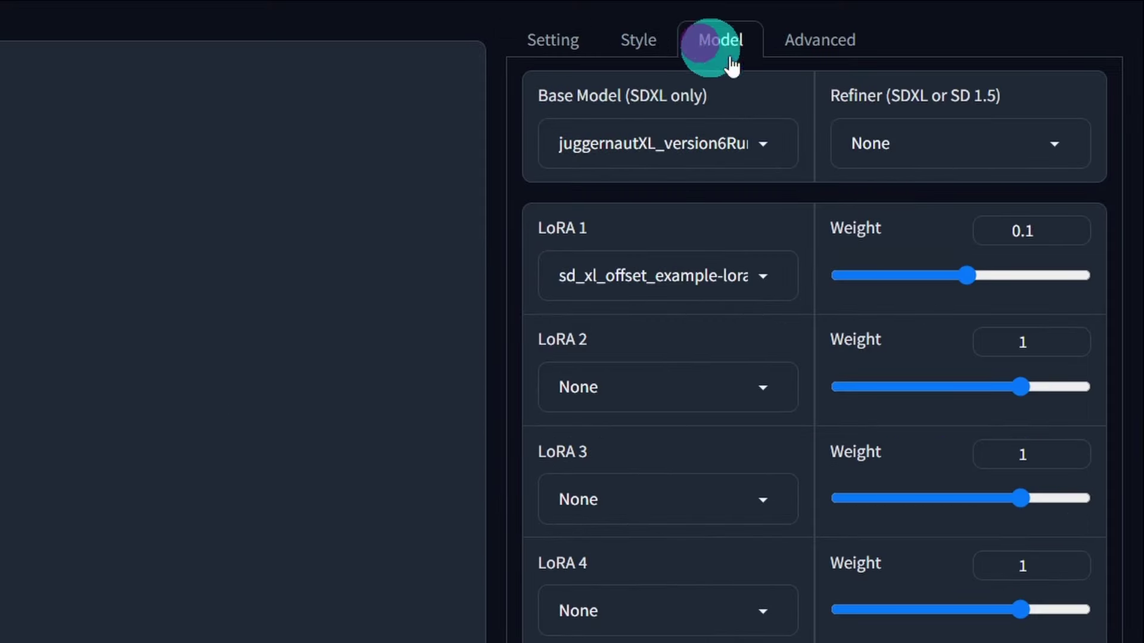
pyautogui.click(752, 149)
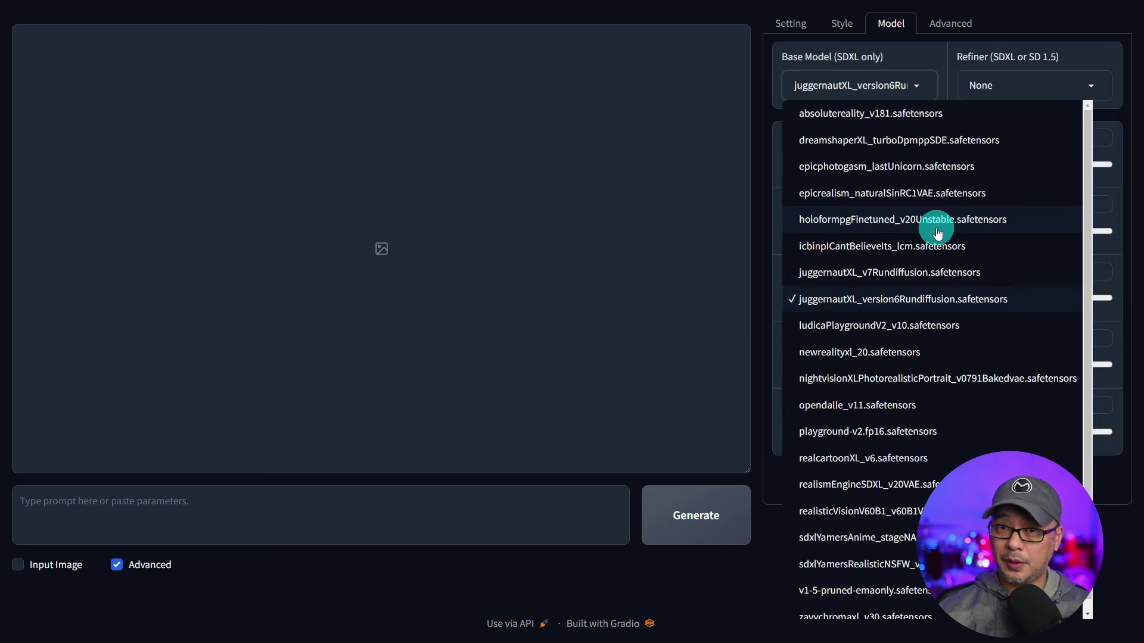
pyautogui.click(921, 54)
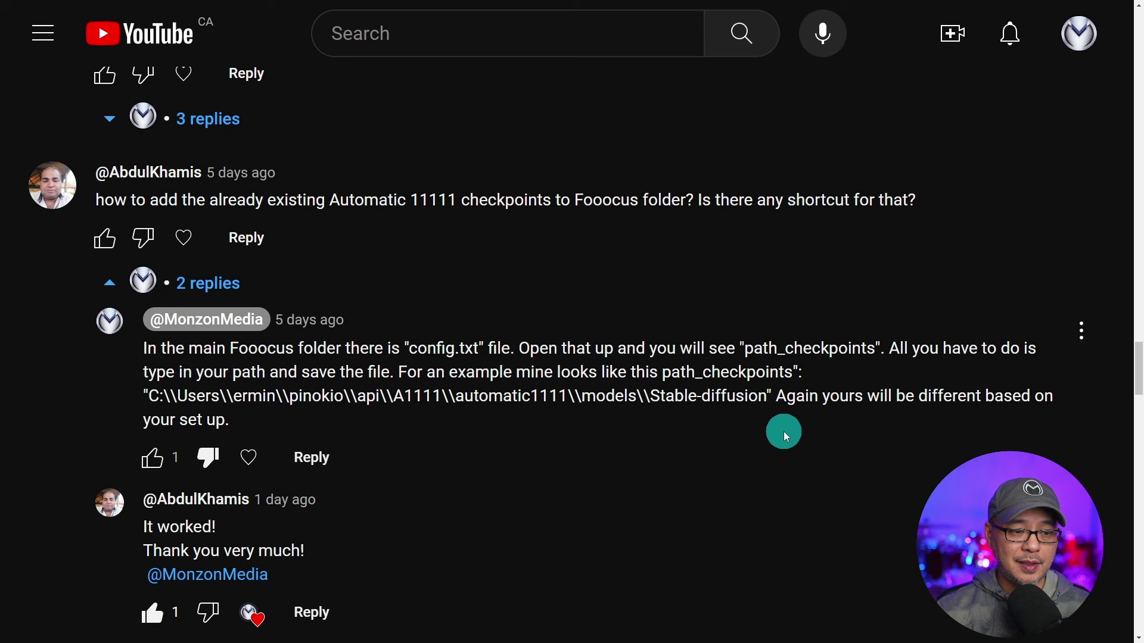
pyautogui.scroll(-2, 784, 433)
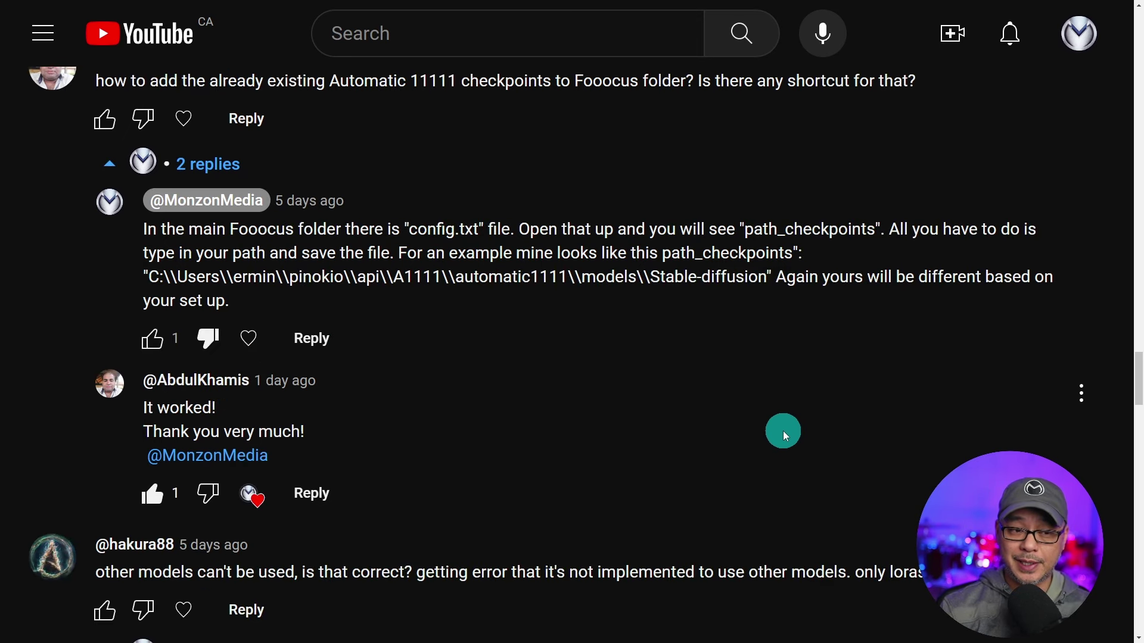